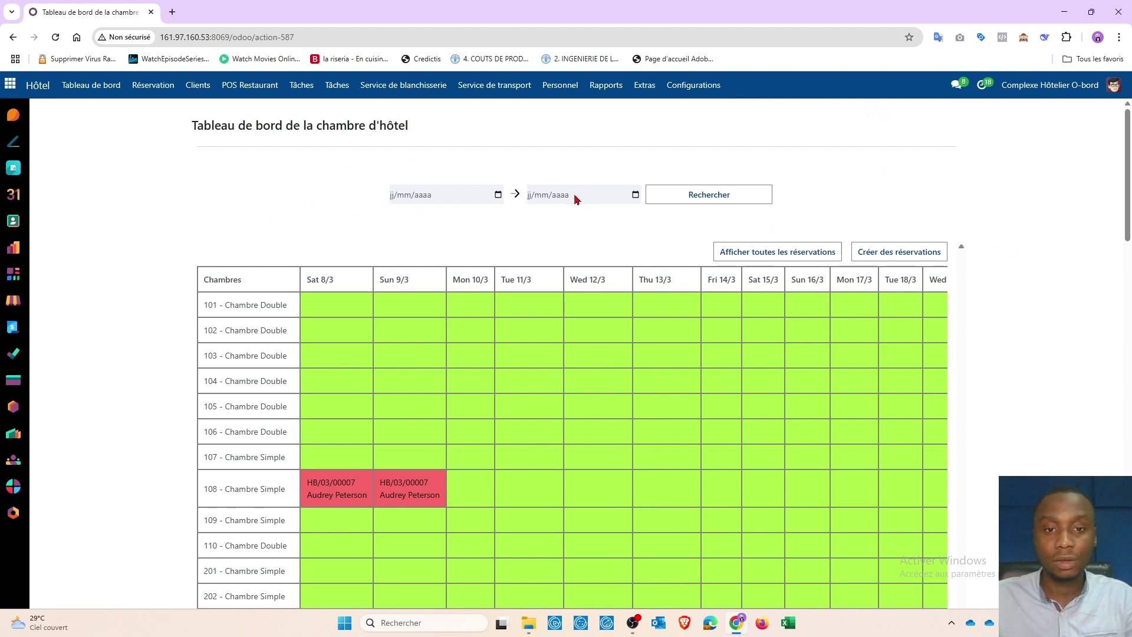
Step: Examine the room dashboard's occupancy grid to see which rooms are reserved and on which dates
{"action": "scroll", "coordinate": [554, 295], "scroll_direction": "down", "scroll_amount": 2}
{"action": "scroll", "coordinate": [543, 289], "scroll_direction": "up", "scroll_amount": 2}
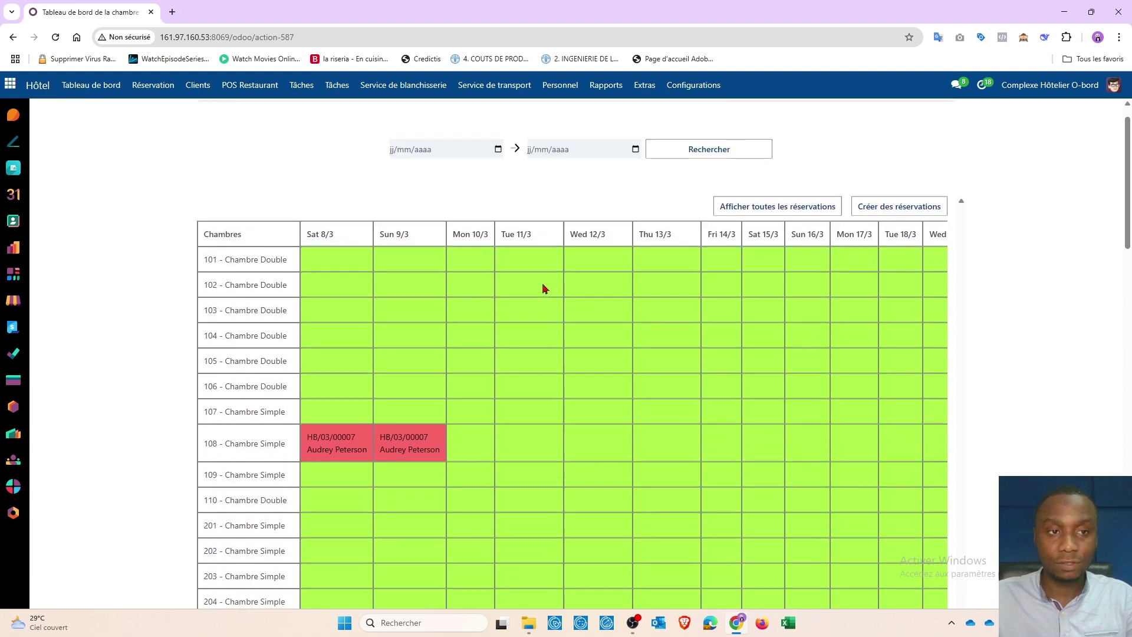
{"action": "scroll", "coordinate": [544, 288], "scroll_direction": "down", "scroll_amount": 2}
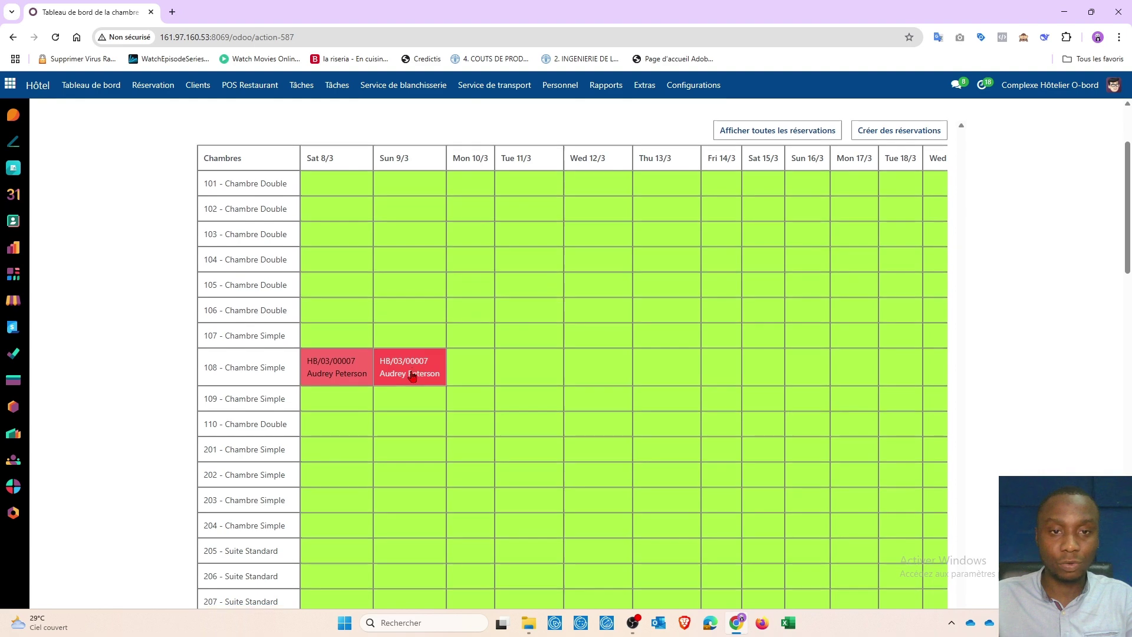
{"action": "scroll", "coordinate": [383, 365], "scroll_direction": "down", "scroll_amount": 1}
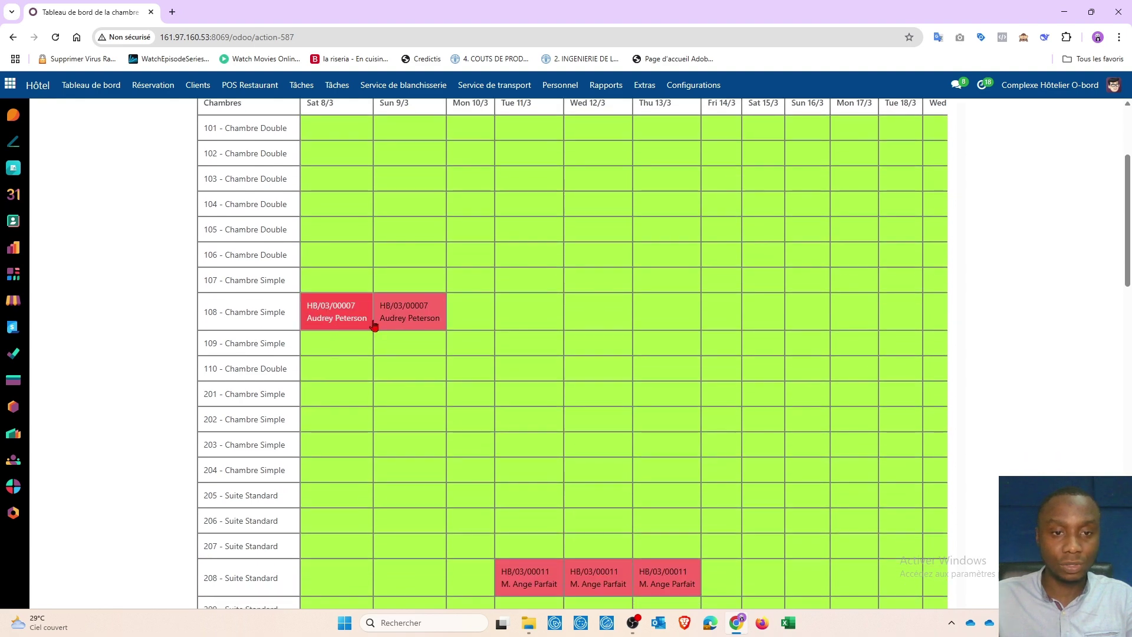
{"action": "scroll", "coordinate": [546, 488], "scroll_direction": "down", "scroll_amount": 2}
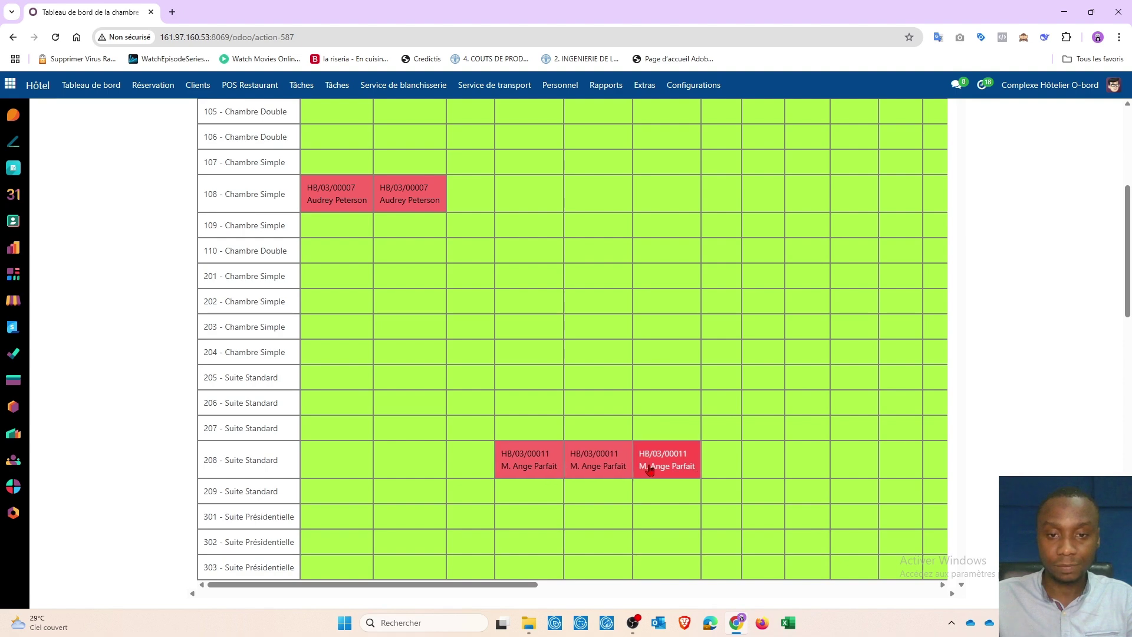
{"action": "scroll", "coordinate": [637, 454], "scroll_direction": "up", "scroll_amount": 2}
{"action": "scroll", "coordinate": [625, 435], "scroll_direction": "up", "scroll_amount": 2}
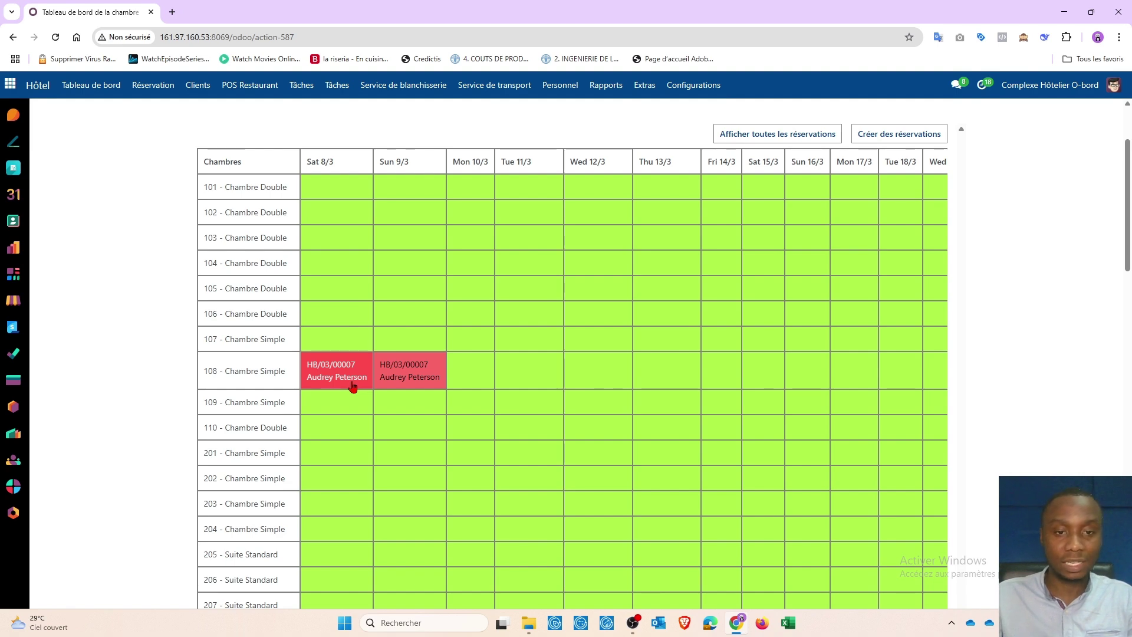
{"action": "scroll", "coordinate": [359, 372], "scroll_direction": "down", "scroll_amount": 3}
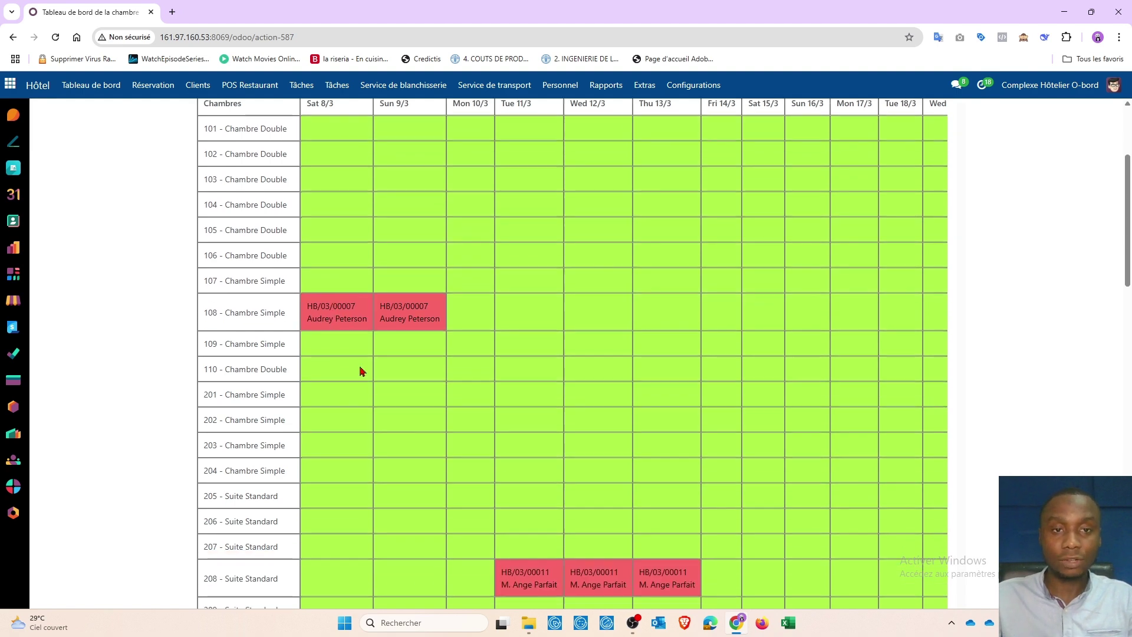
{"action": "scroll", "coordinate": [377, 371], "scroll_direction": "up", "scroll_amount": 2}
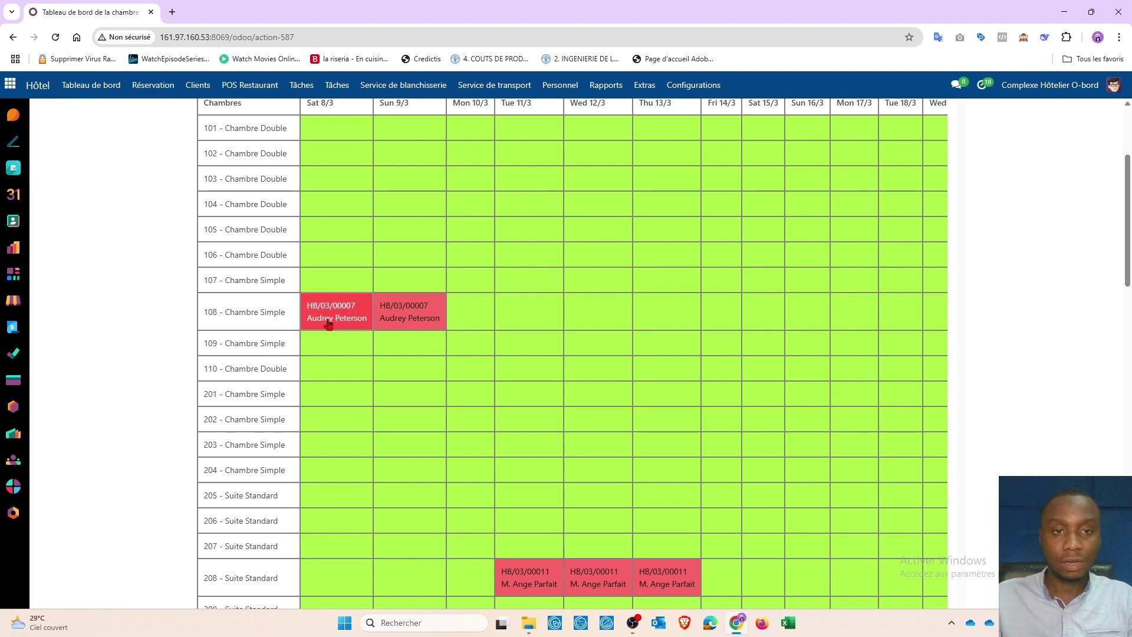
{"action": "scroll", "coordinate": [328, 324], "scroll_direction": "up", "scroll_amount": 1}
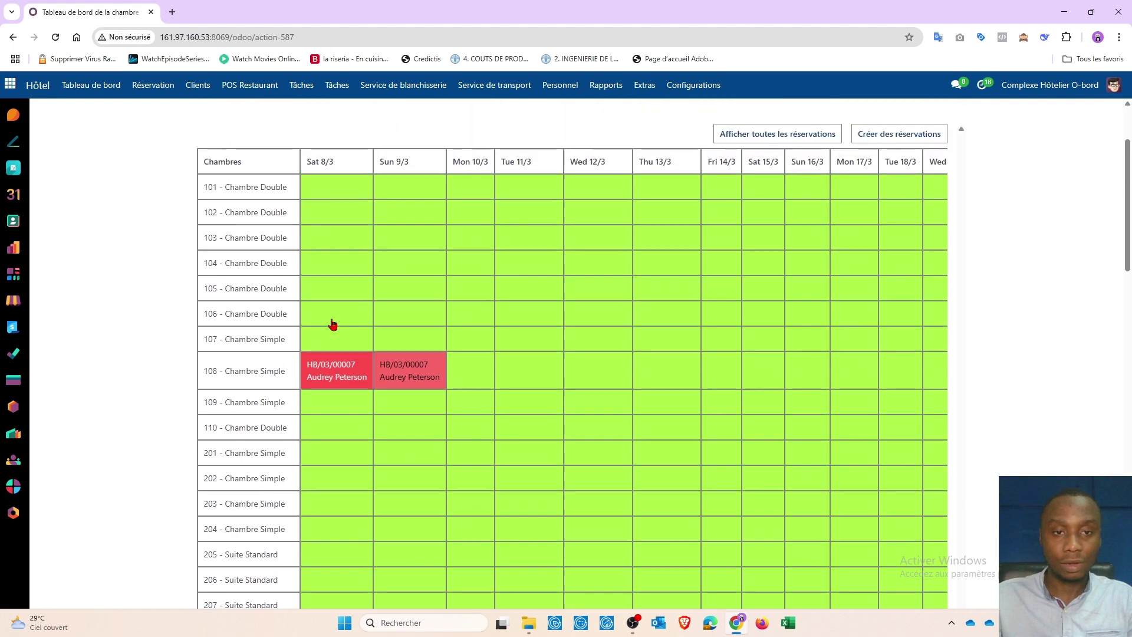
Step: Open the full reservation record for room 108 starting Sat 8/3 and mark its restaurant service as manual
{"action": "left_click", "coordinate": [334, 372]}
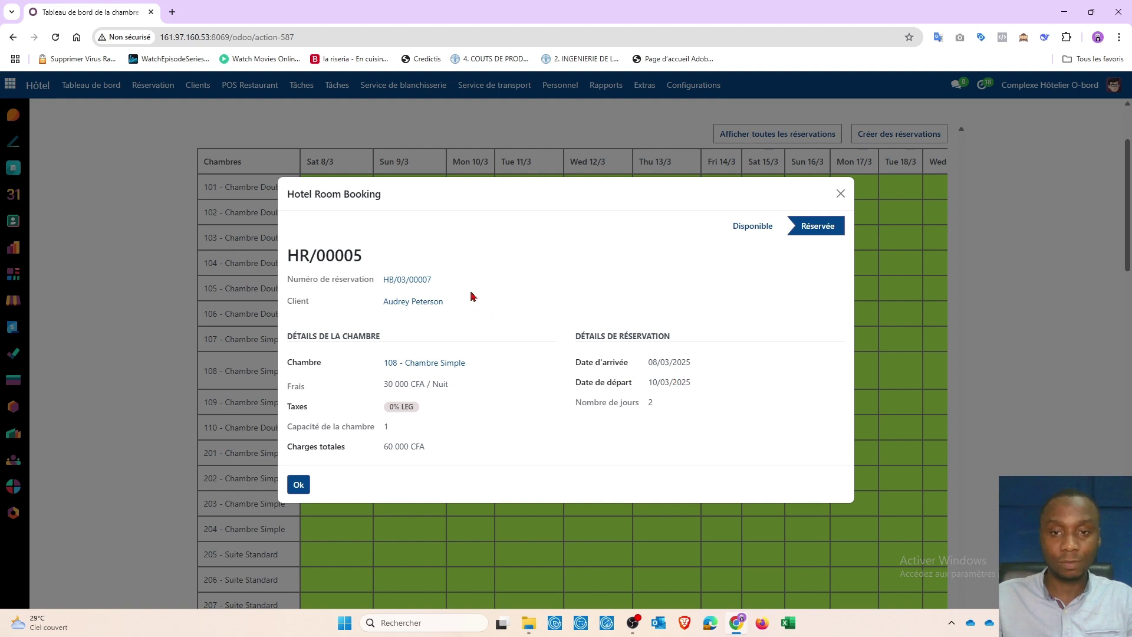
{"action": "left_click", "coordinate": [409, 282]}
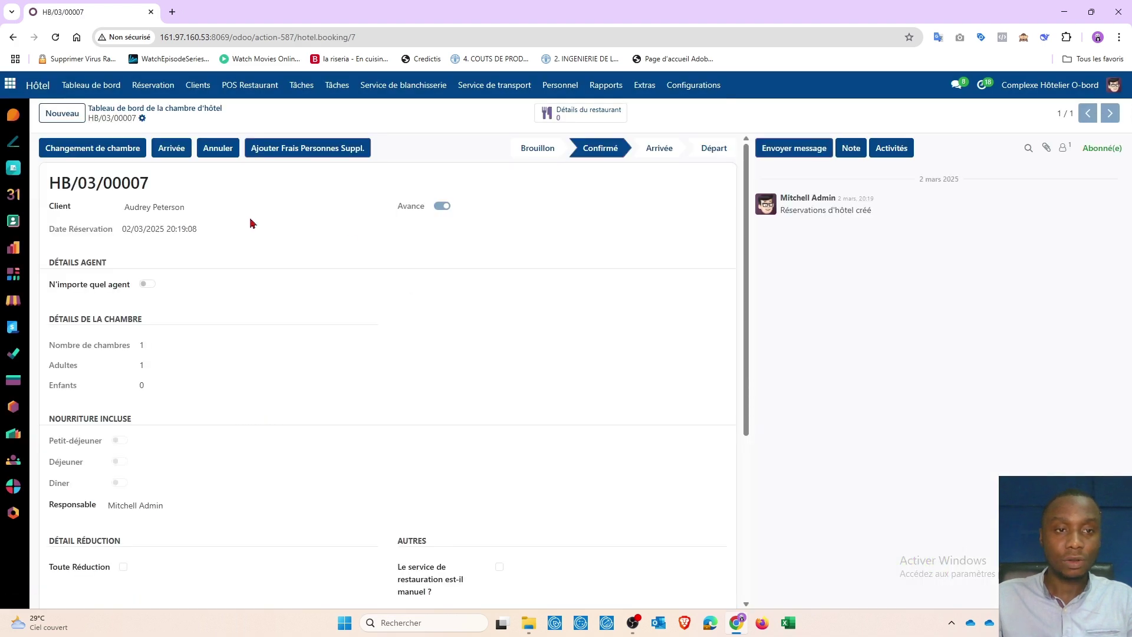
{"action": "scroll", "coordinate": [115, 312], "scroll_direction": "down", "scroll_amount": 4}
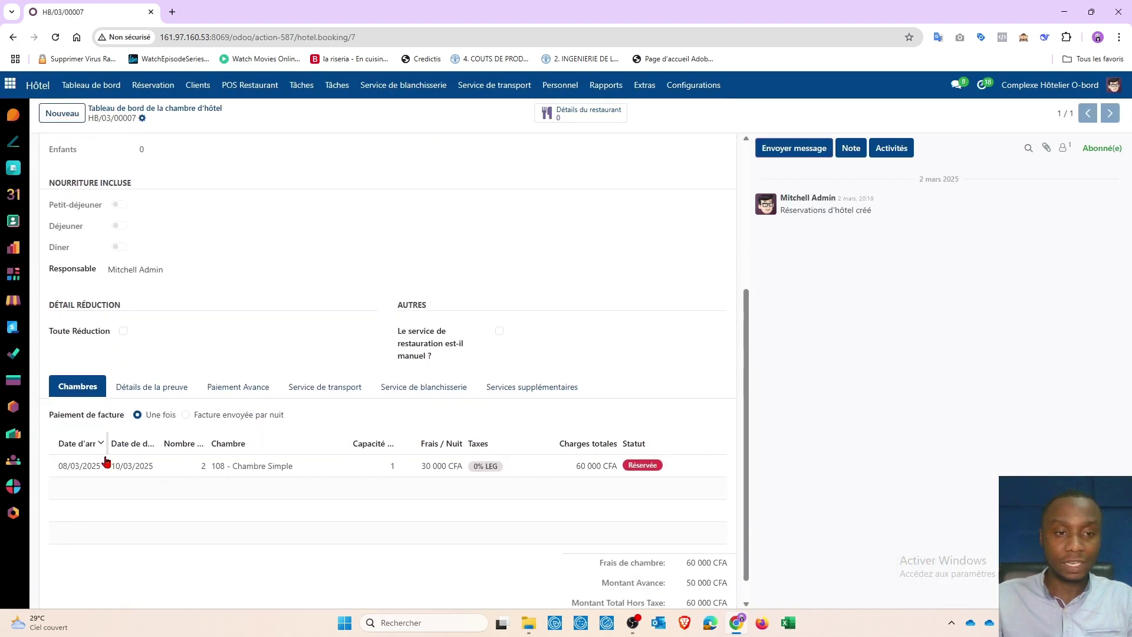
{"action": "scroll", "coordinate": [649, 481], "scroll_direction": "down", "scroll_amount": 1}
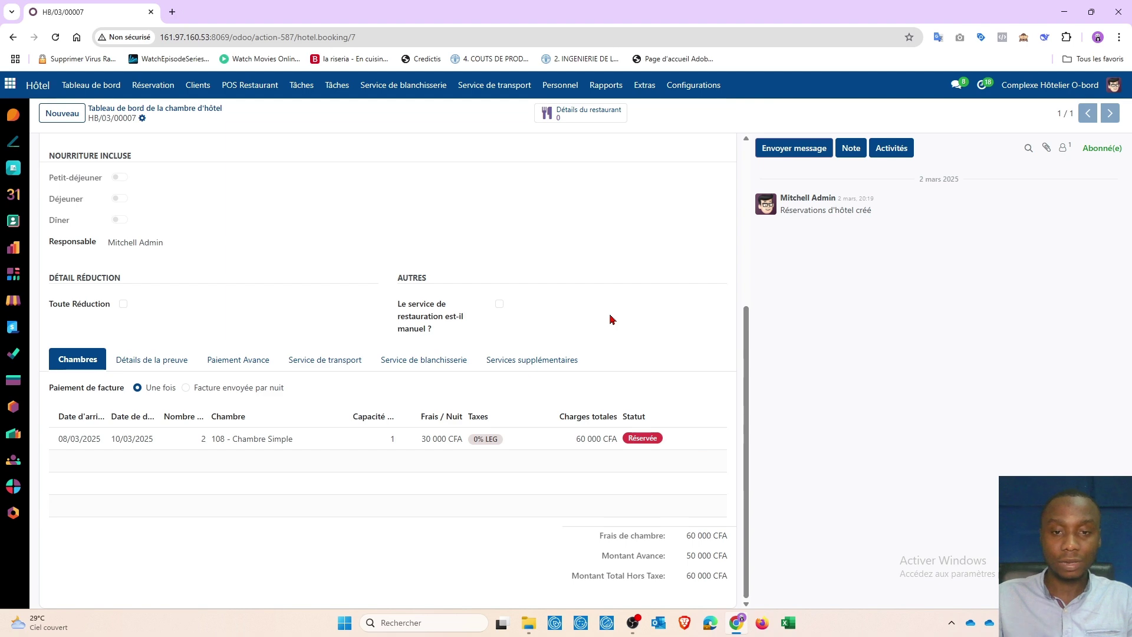
{"action": "left_click", "coordinate": [499, 303]}
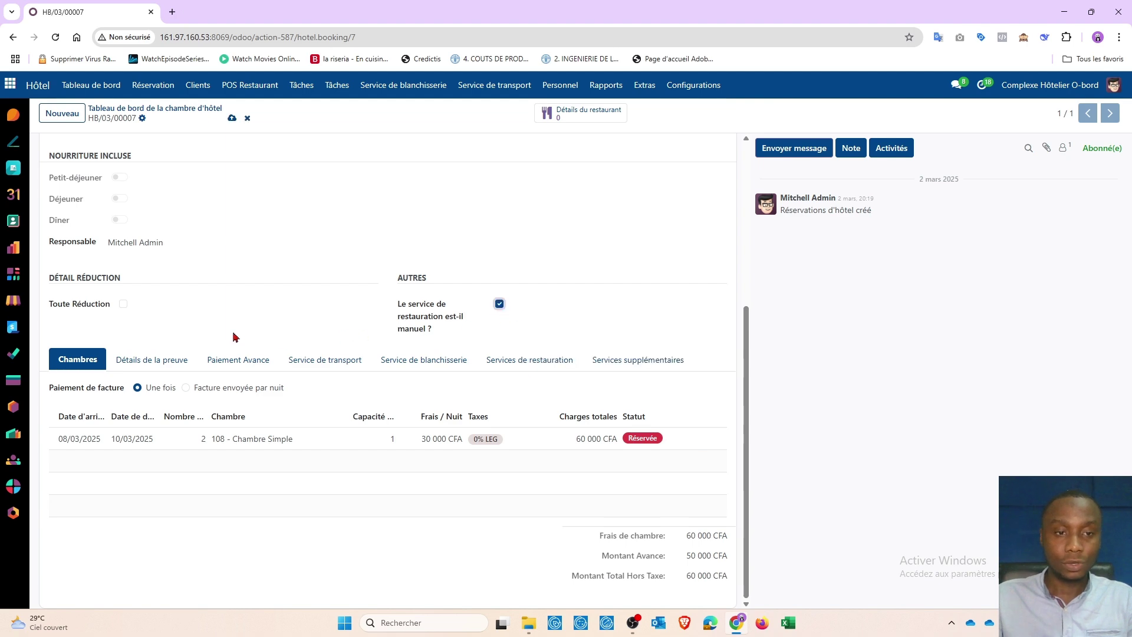
Step: Start a proof details entry on the reservation with the customer's full name, document name Passeport and the document number
{"action": "scroll", "coordinate": [219, 316], "scroll_direction": "up", "scroll_amount": 4}
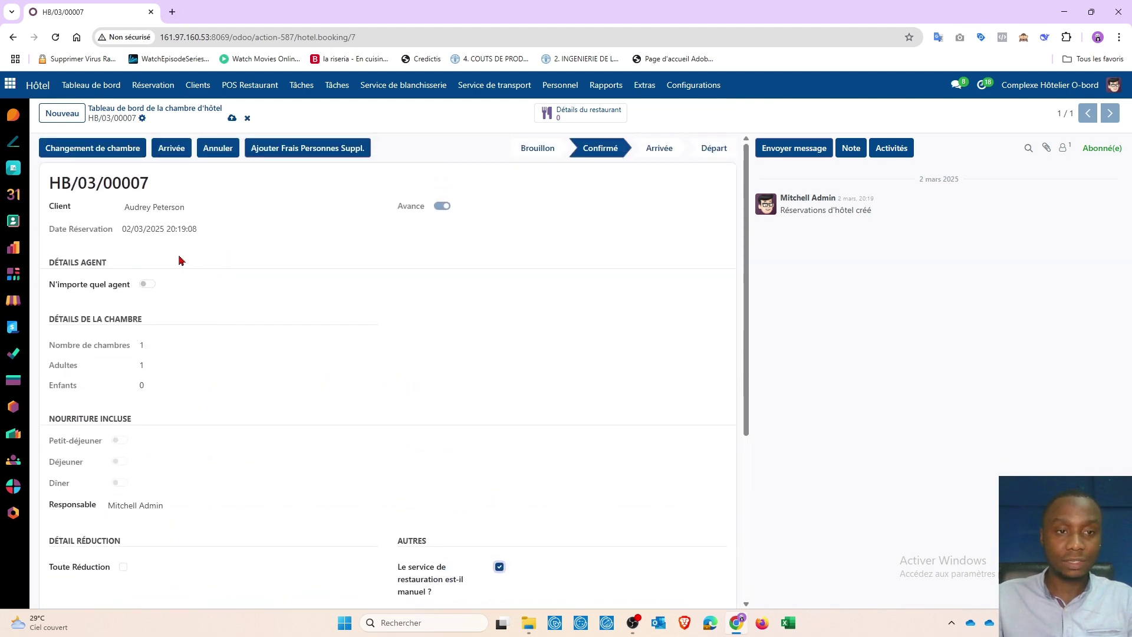
{"action": "scroll", "coordinate": [255, 317], "scroll_direction": "down", "scroll_amount": 2}
{"action": "scroll", "coordinate": [252, 317], "scroll_direction": "down", "scroll_amount": 2}
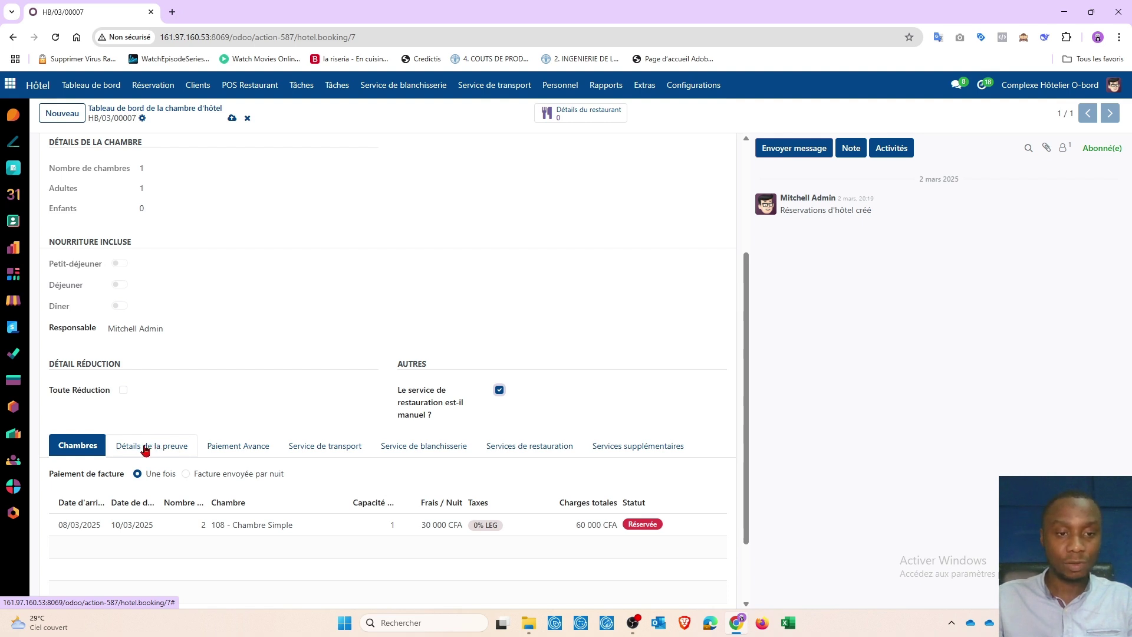
{"action": "scroll", "coordinate": [158, 444], "scroll_direction": "down", "scroll_amount": 1}
{"action": "scroll", "coordinate": [158, 444], "scroll_direction": "down", "scroll_amount": 2}
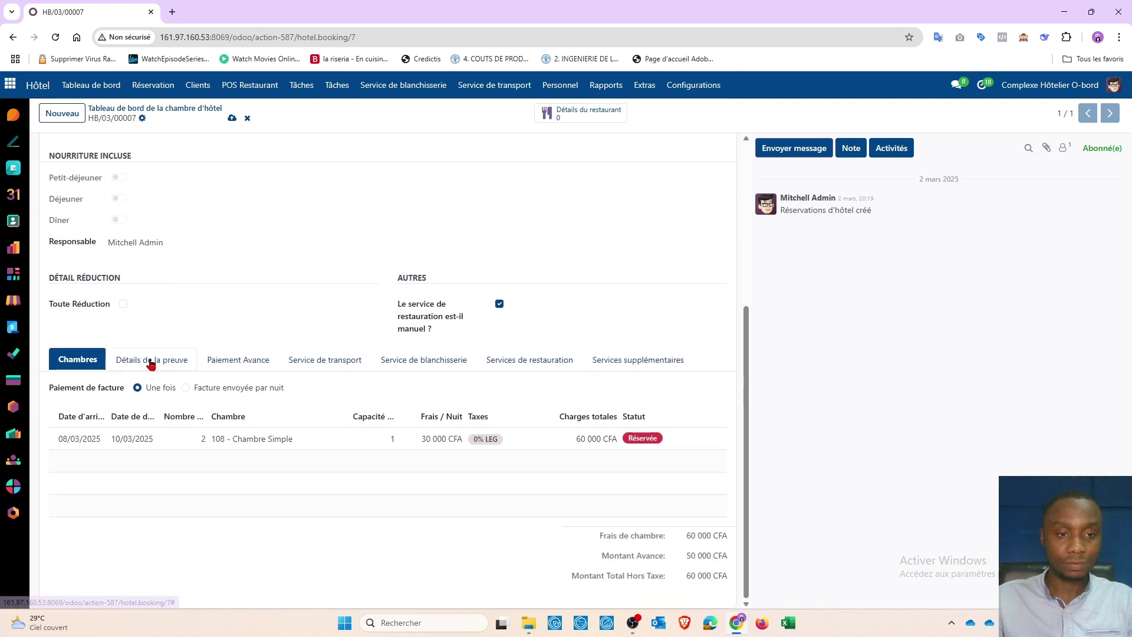
{"action": "left_click", "coordinate": [150, 361]}
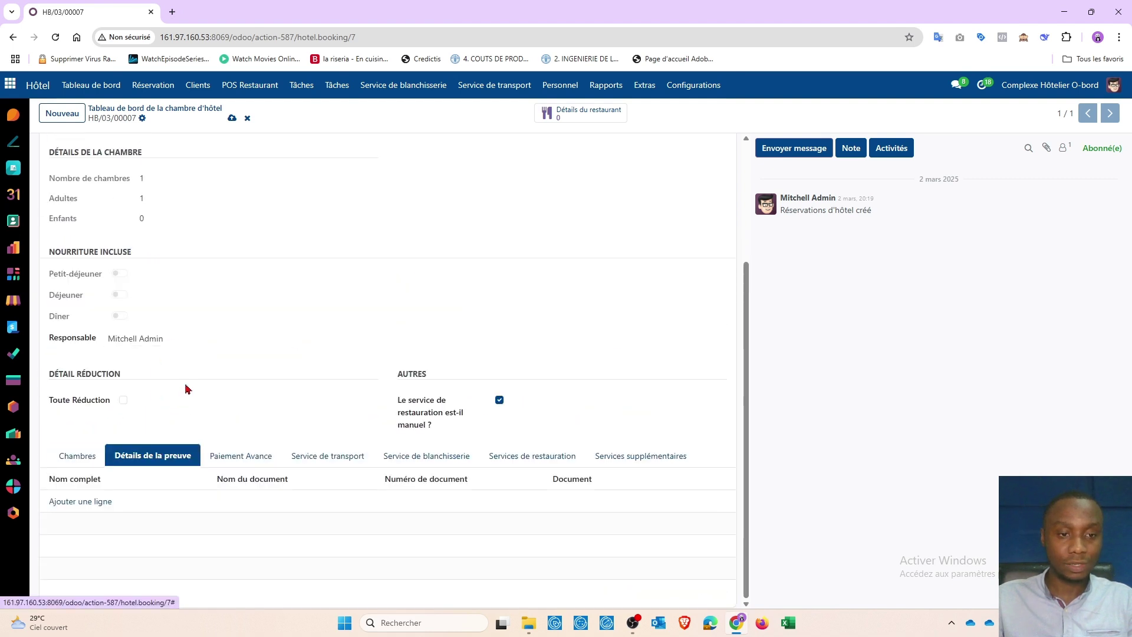
{"action": "left_click", "coordinate": [98, 507]}
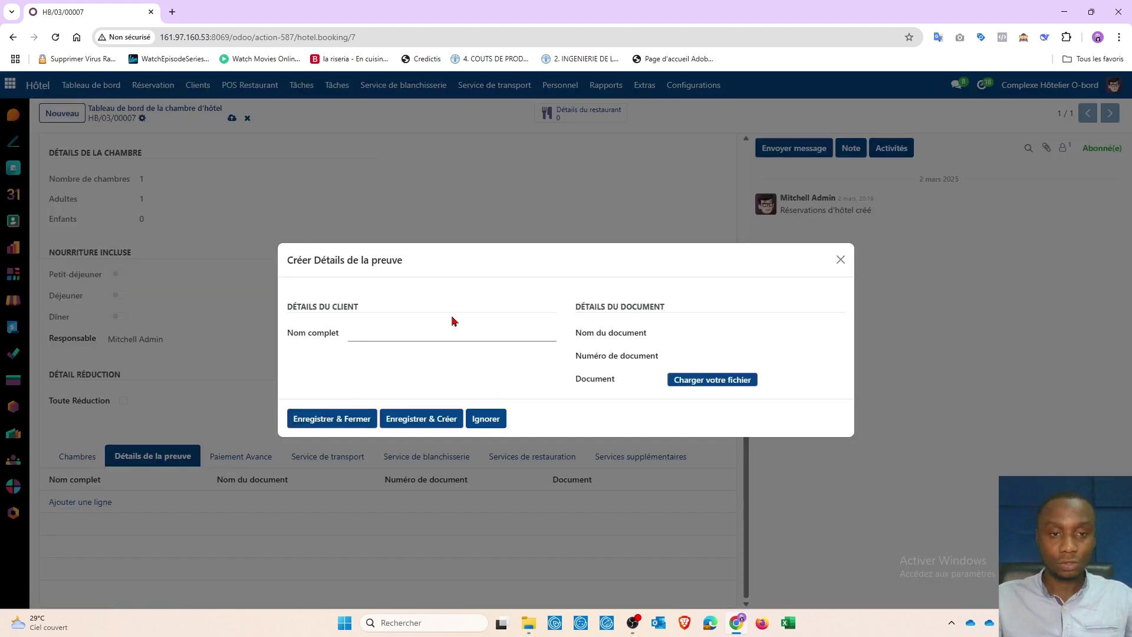
{"action": "type", "text": "Mm"}
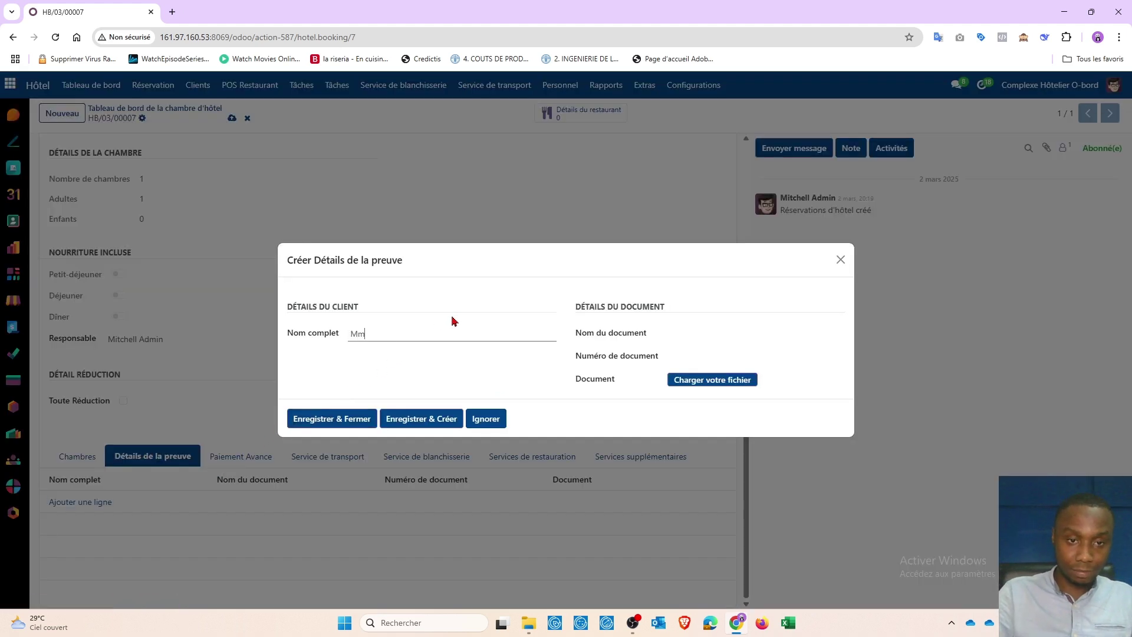
{"action": "type", "text": "e "}
{"action": "type", "text": "Pertes"}
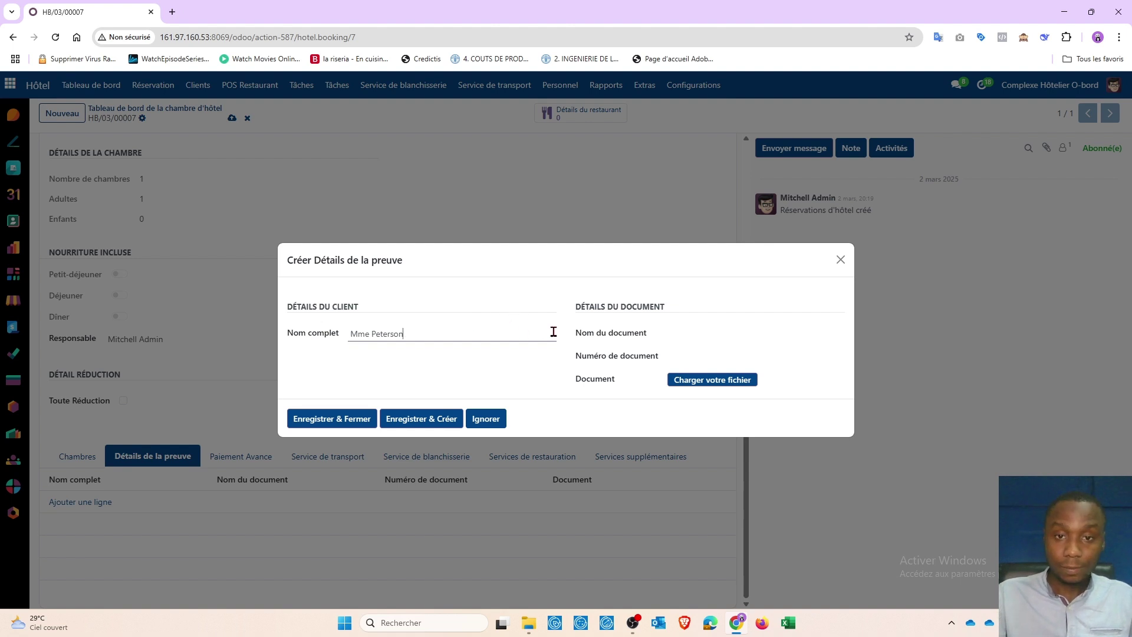
{"action": "left_click", "coordinate": [691, 331]}
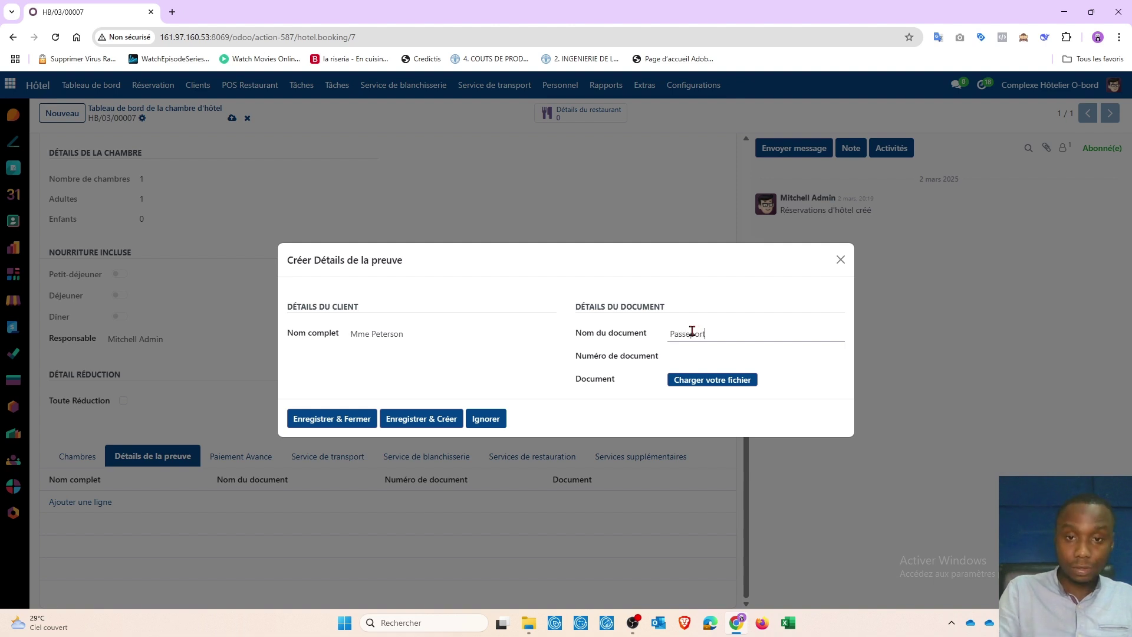
{"action": "left_click", "coordinate": [679, 358]}
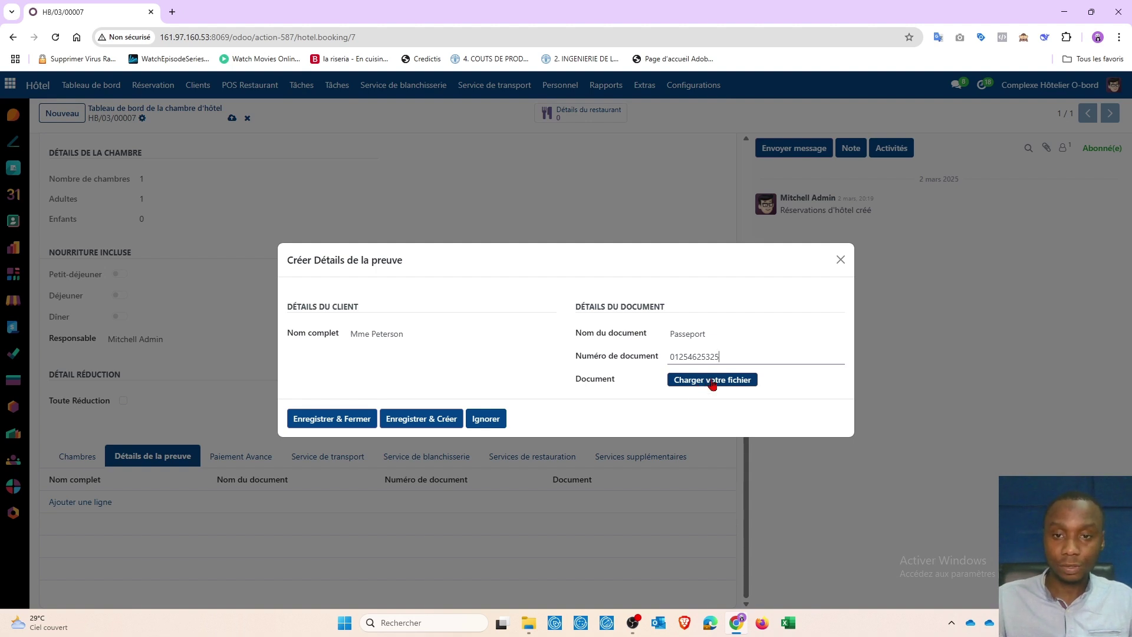
Step: Attach Daily Reports.pdf from the downloads folder as the proof document, then save and close the entry
{"action": "left_click", "coordinate": [722, 382]}
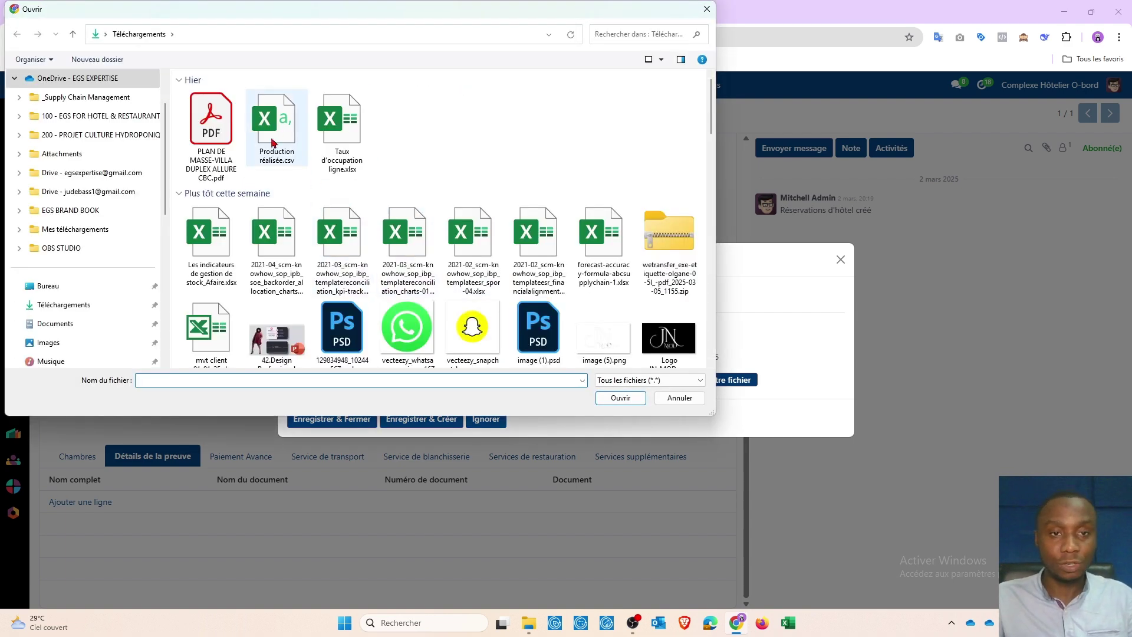
{"action": "scroll", "coordinate": [556, 180], "scroll_direction": "down", "scroll_amount": 2}
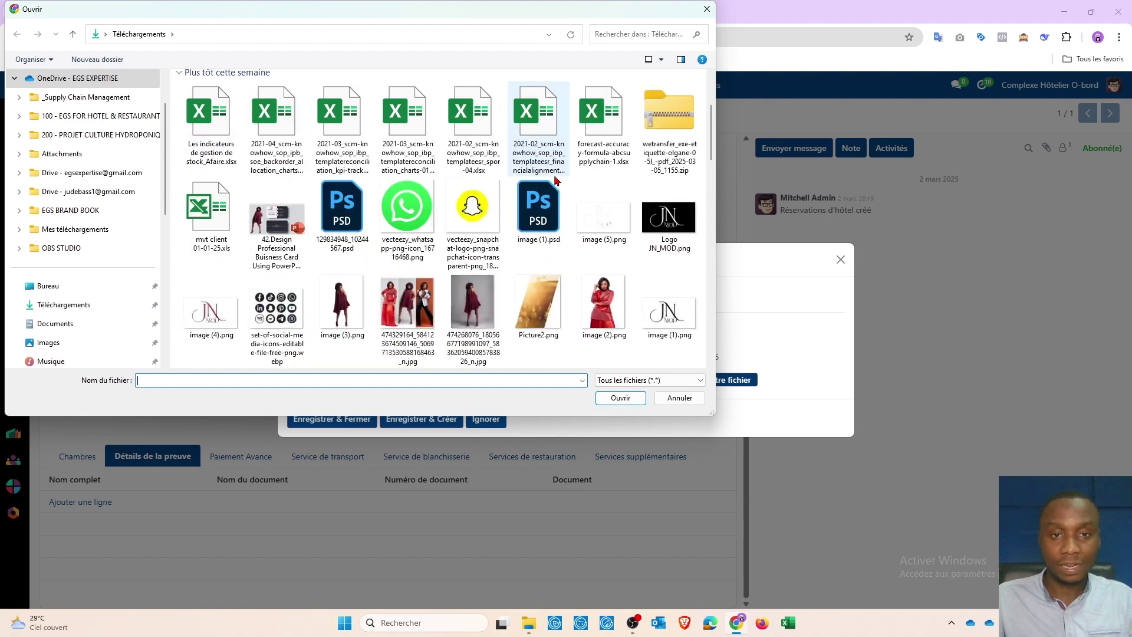
{"action": "scroll", "coordinate": [555, 181], "scroll_direction": "down", "scroll_amount": 5}
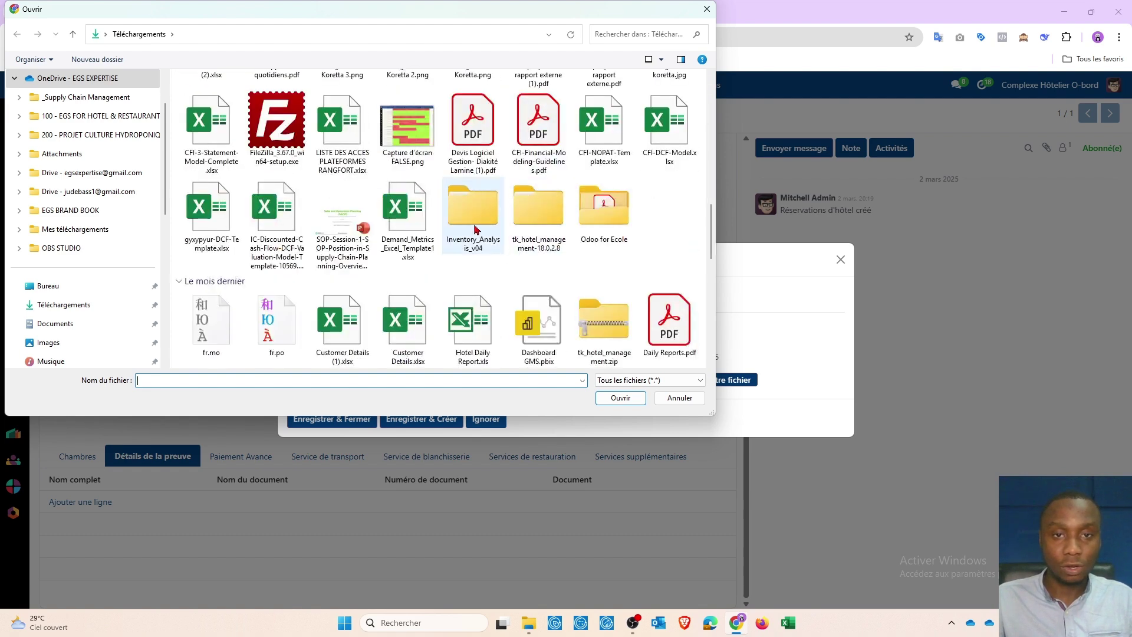
{"action": "left_click", "coordinate": [666, 319]}
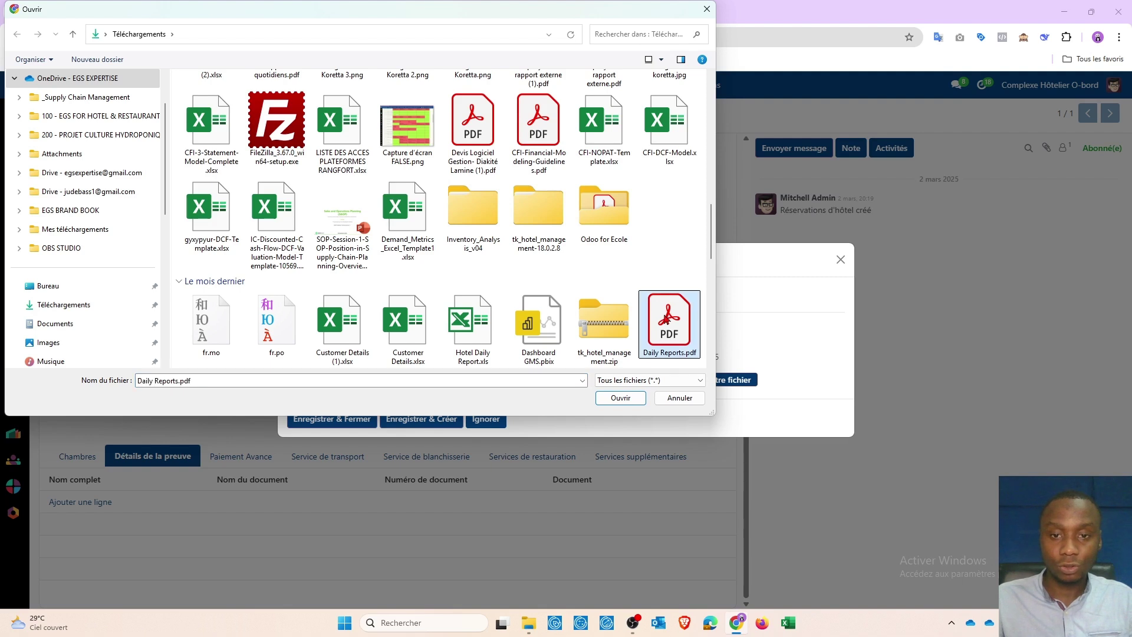
{"action": "left_click", "coordinate": [619, 398]}
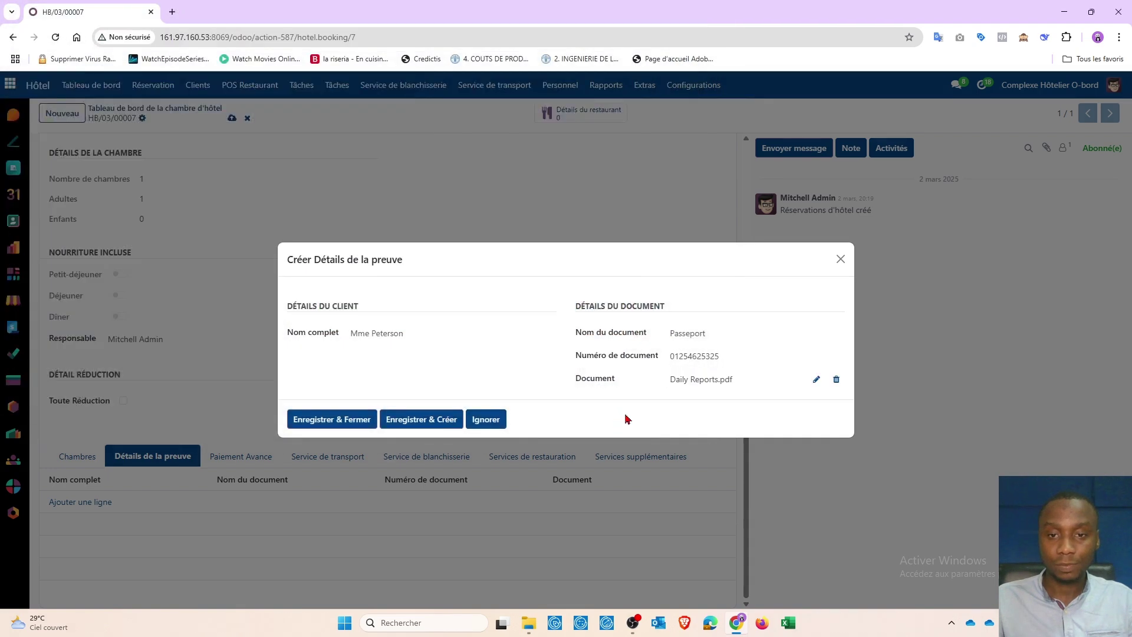
{"action": "left_click", "coordinate": [328, 420]}
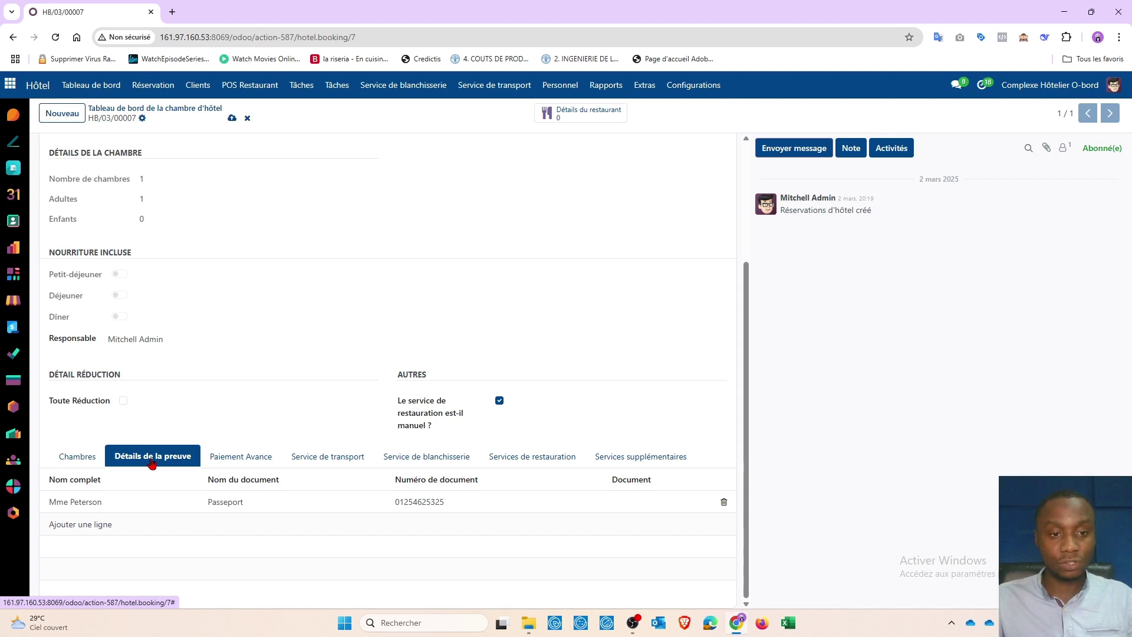
Step: Save the reservation and register the guest's arrival
{"action": "scroll", "coordinate": [236, 389], "scroll_direction": "up", "scroll_amount": 3}
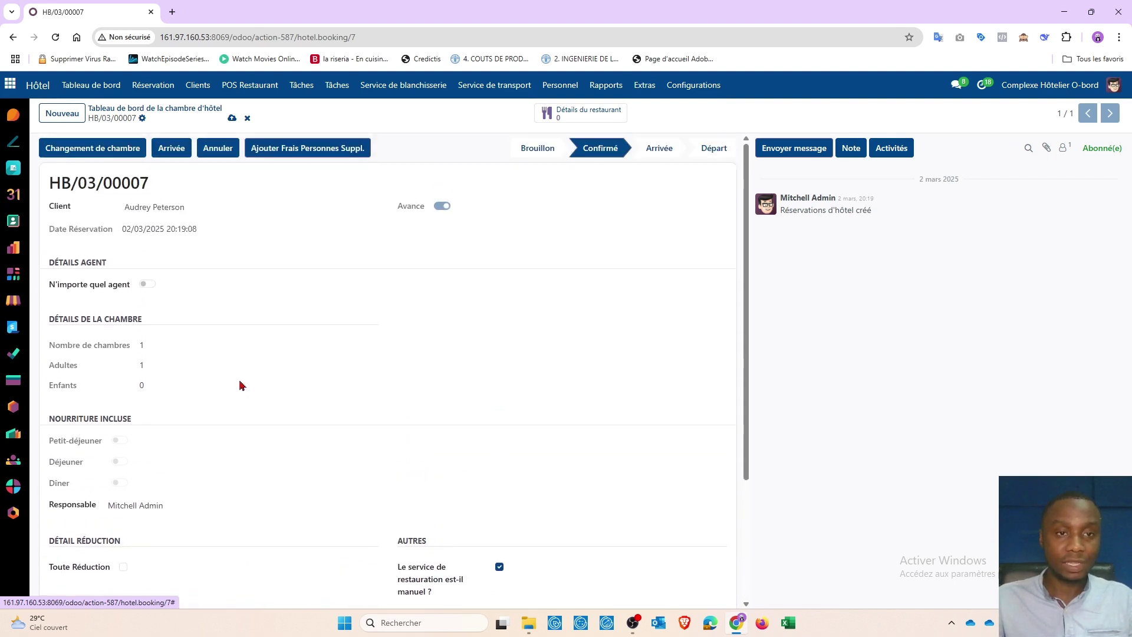
{"action": "left_click", "coordinate": [231, 120]}
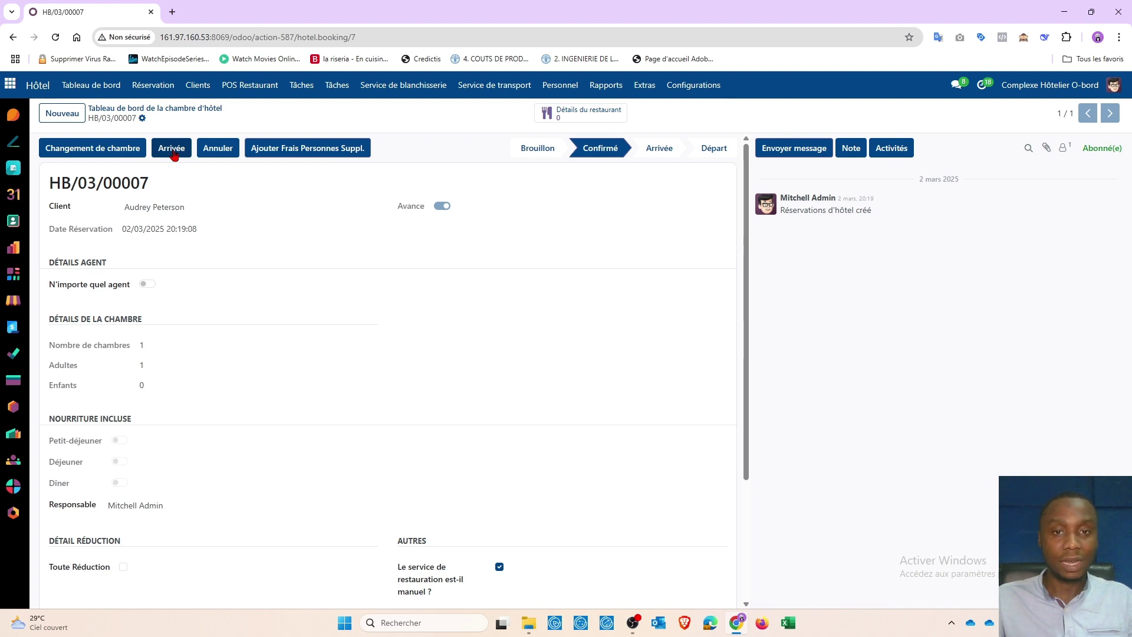
{"action": "left_click", "coordinate": [173, 152]}
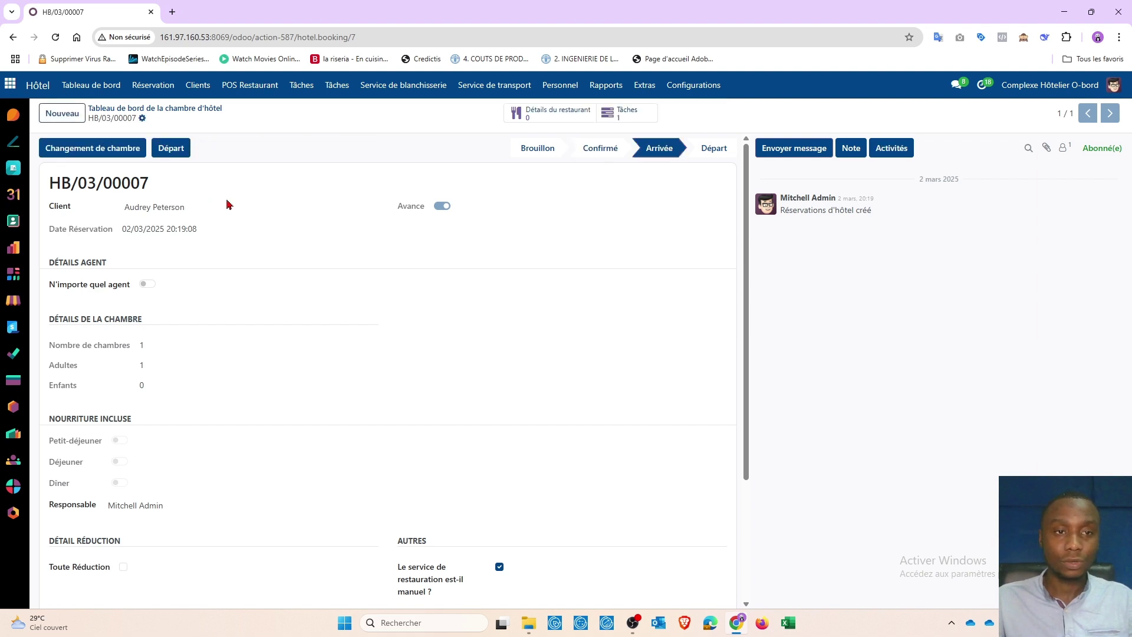
Step: Open the list of room reservations and filter it by the status Arrivée
{"action": "left_click", "coordinate": [155, 87]}
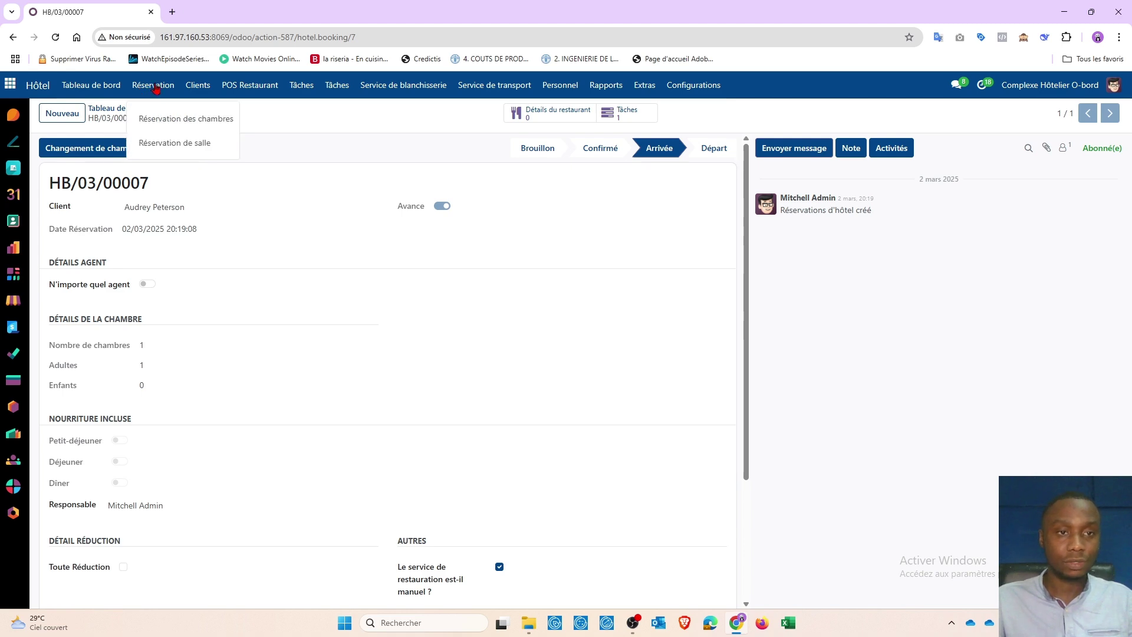
{"action": "left_click", "coordinate": [177, 121]}
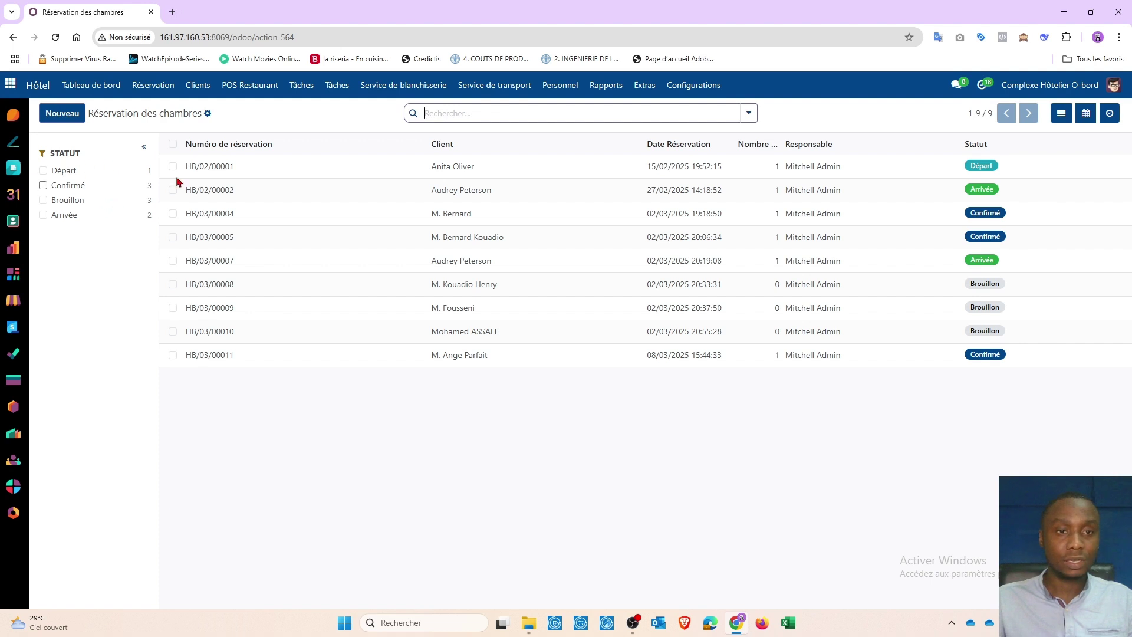
{"action": "left_click", "coordinate": [43, 215]}
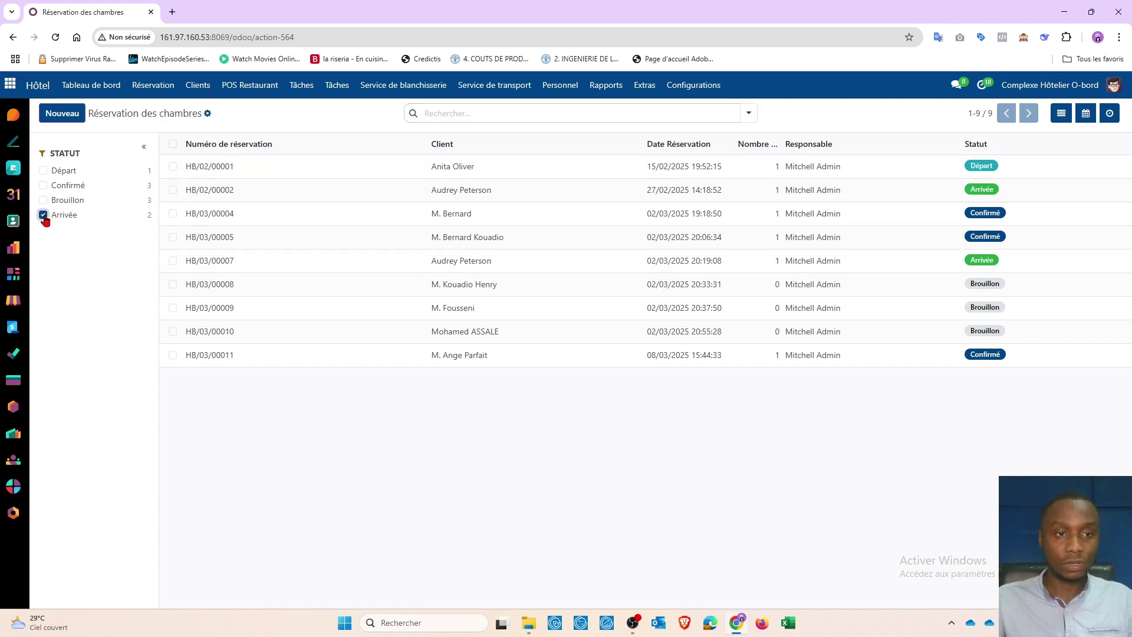